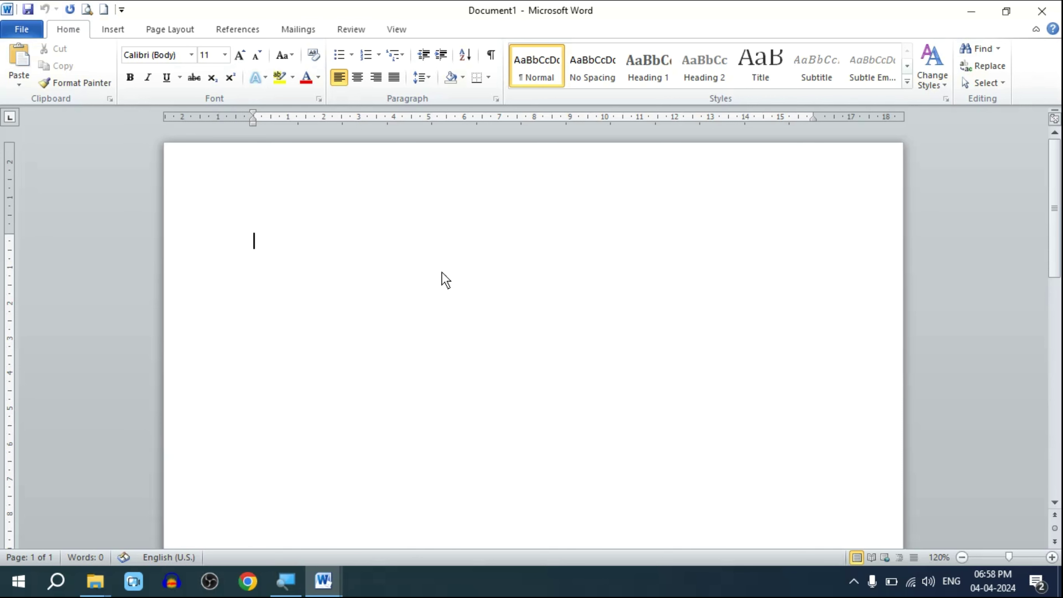
Bring up the Table document with the PHYSICS, CHEMISTRY, MATHS and TOTAL marks table
{"action": "left_click_drag", "start_coordinate": [2, 43], "coordinate": [431, 13]}
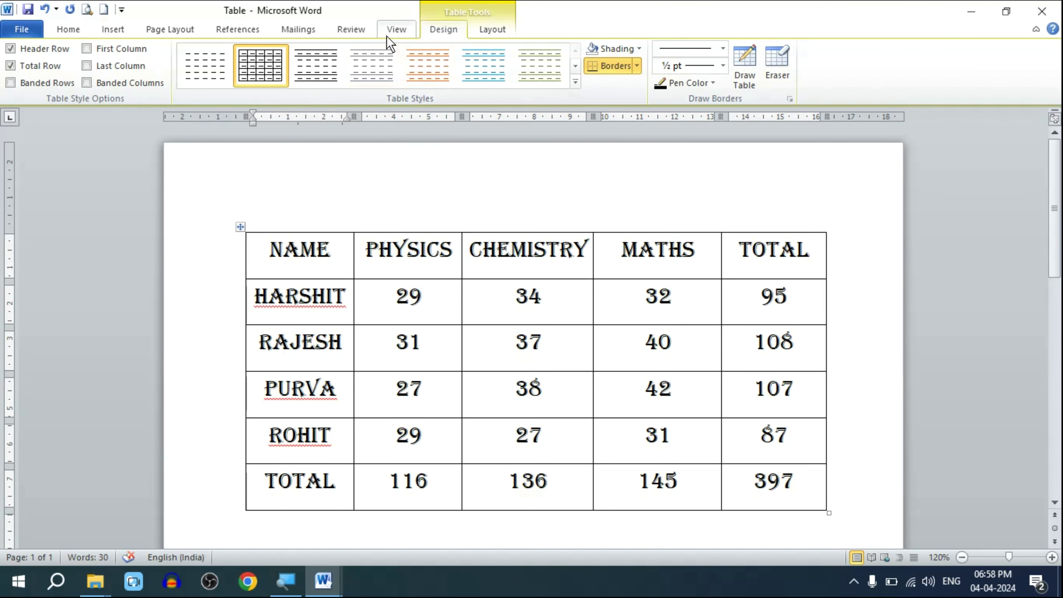
{"action": "left_click_drag", "start_coordinate": [418, 42], "coordinate": [438, 40]}
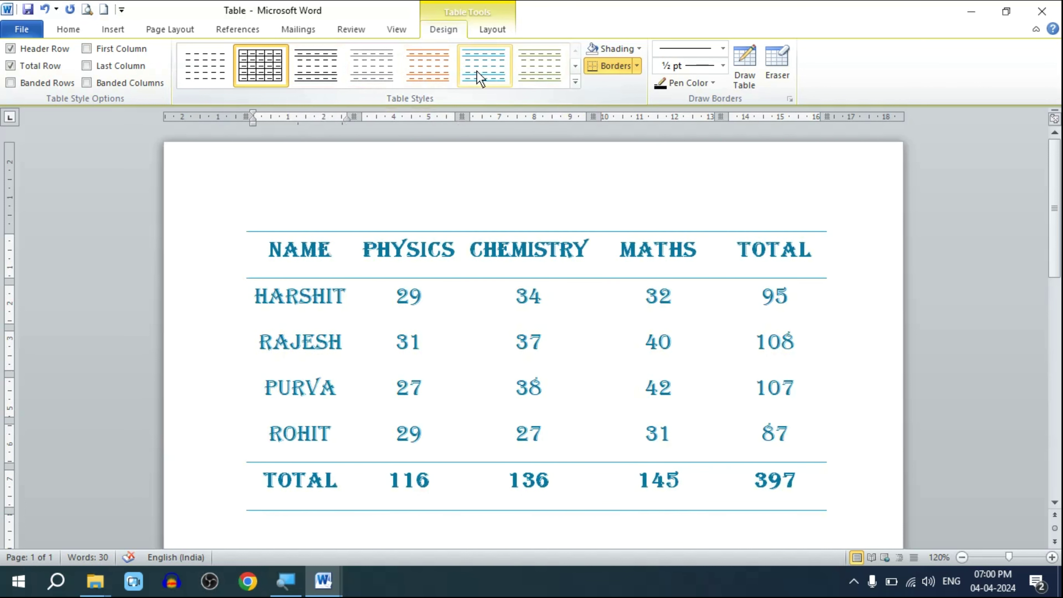
Apply the Colorful List - Accent 2 table style from the full styles gallery
{"action": "left_click", "coordinate": [574, 82]}
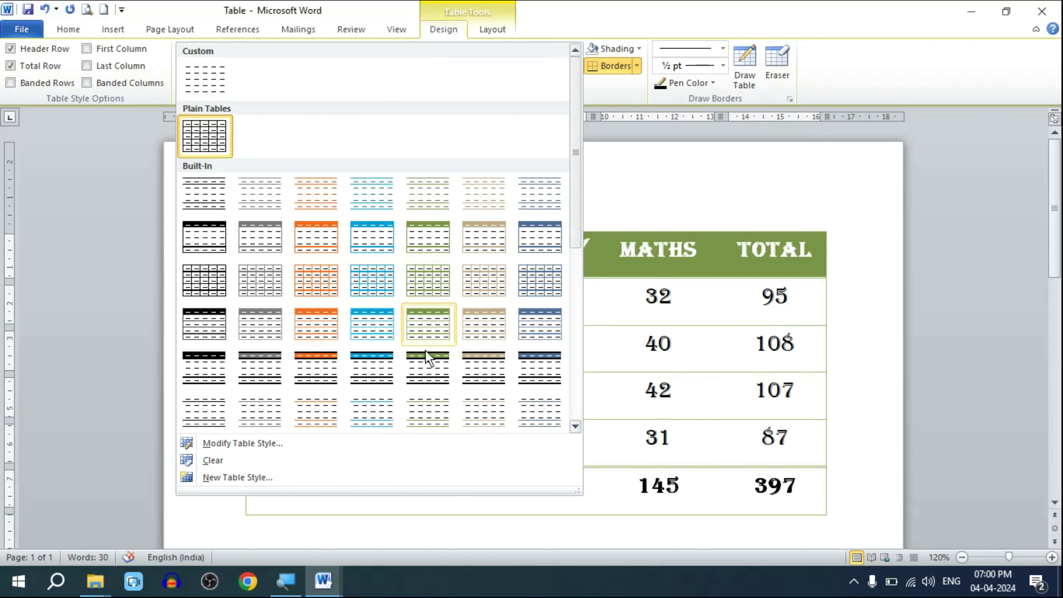
{"action": "scroll", "coordinate": [423, 371], "scroll_direction": "down", "scroll_amount": 3}
{"action": "scroll", "coordinate": [423, 371], "scroll_direction": "down", "scroll_amount": 2}
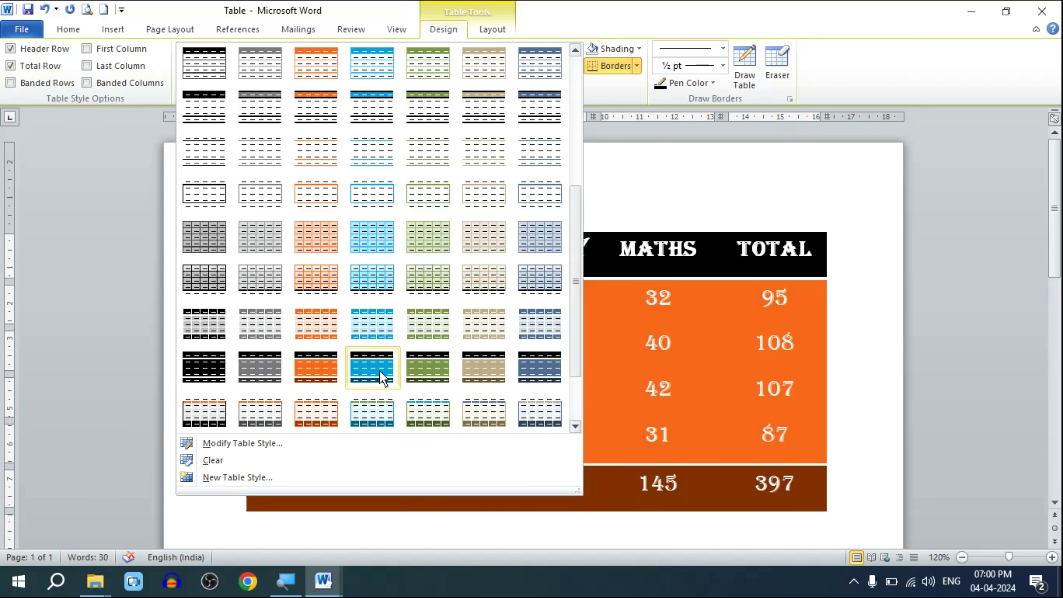
{"action": "scroll", "coordinate": [264, 366], "scroll_direction": "down", "scroll_amount": 2}
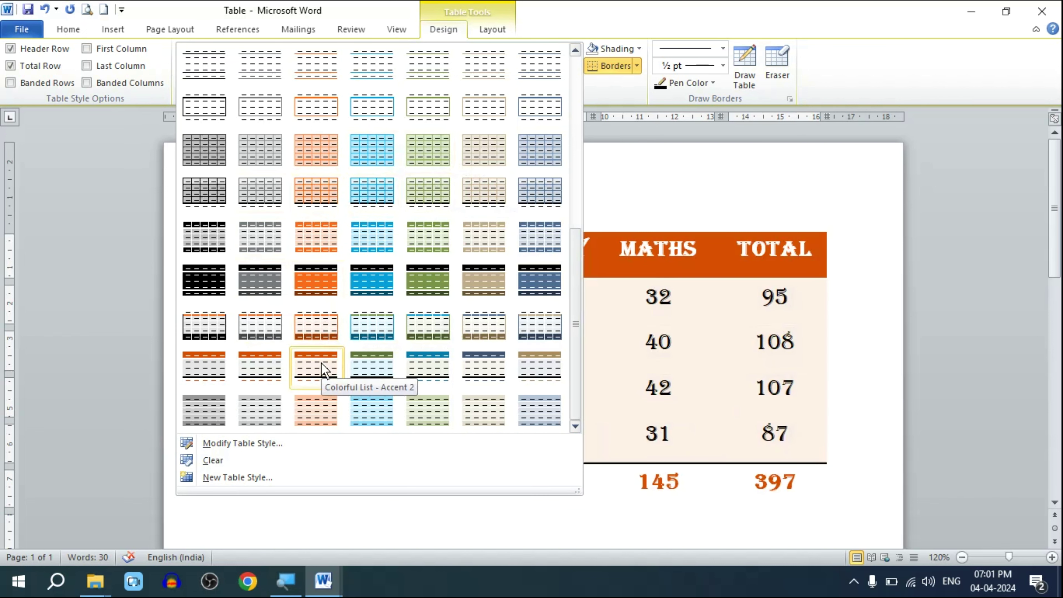
{"action": "left_click", "coordinate": [324, 369]}
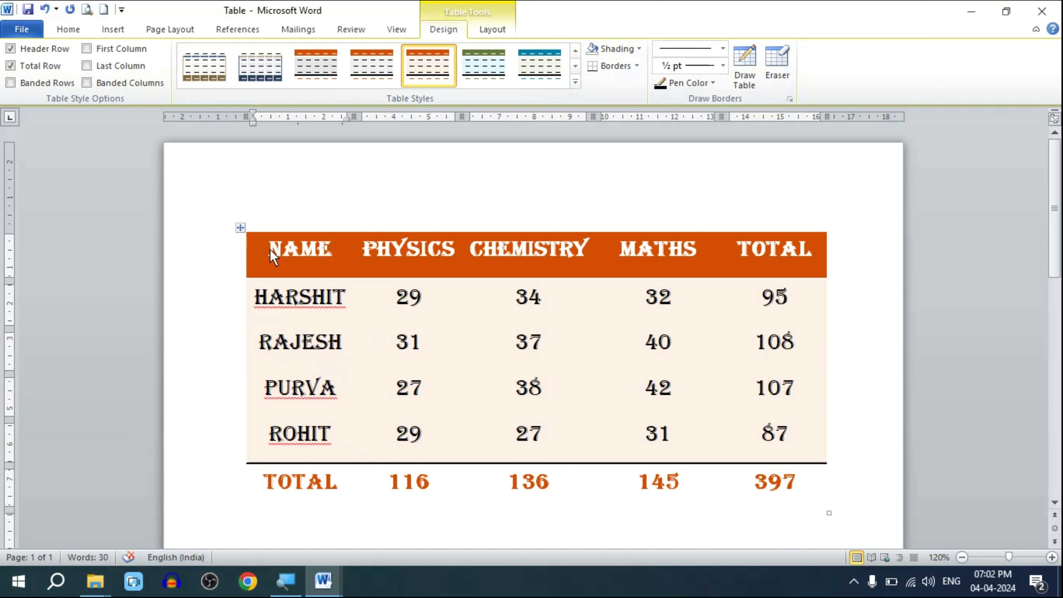
{"action": "left_click", "coordinate": [240, 228]}
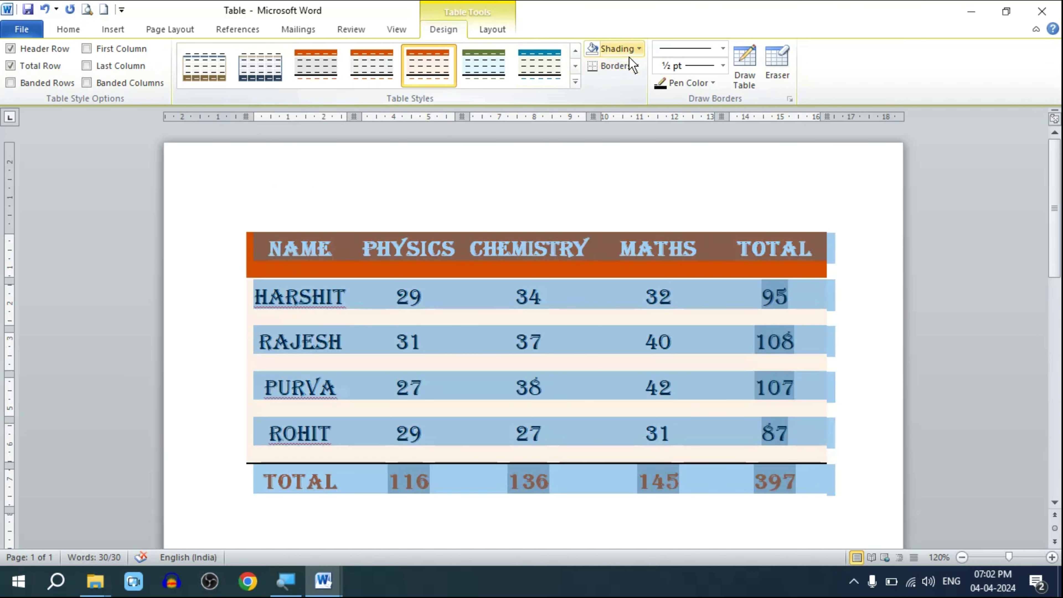
{"action": "left_click", "coordinate": [639, 49]}
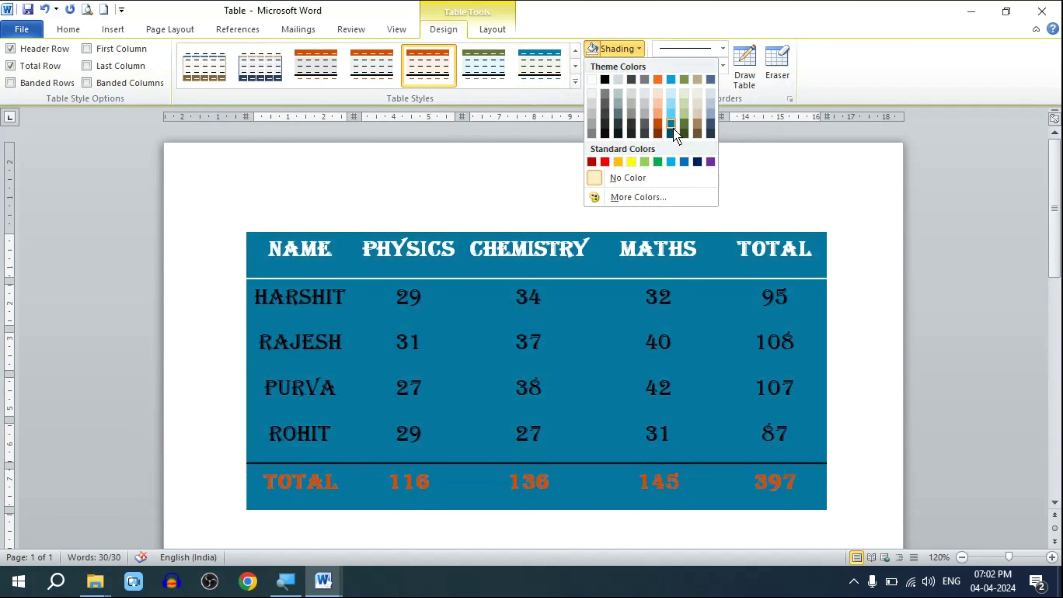
{"action": "left_click", "coordinate": [851, 200]}
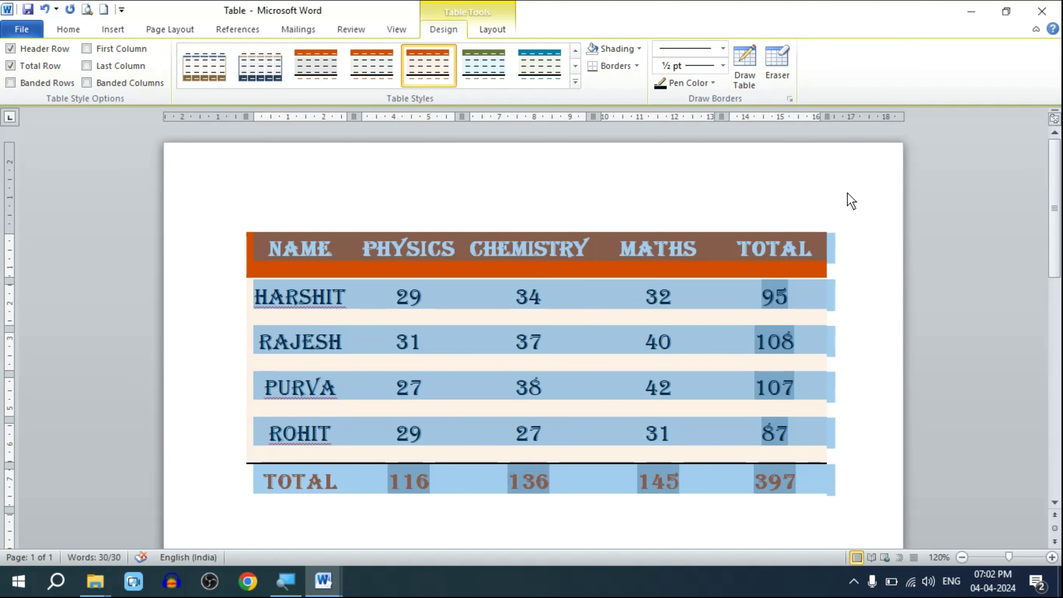
{"action": "left_click", "coordinate": [280, 207]}
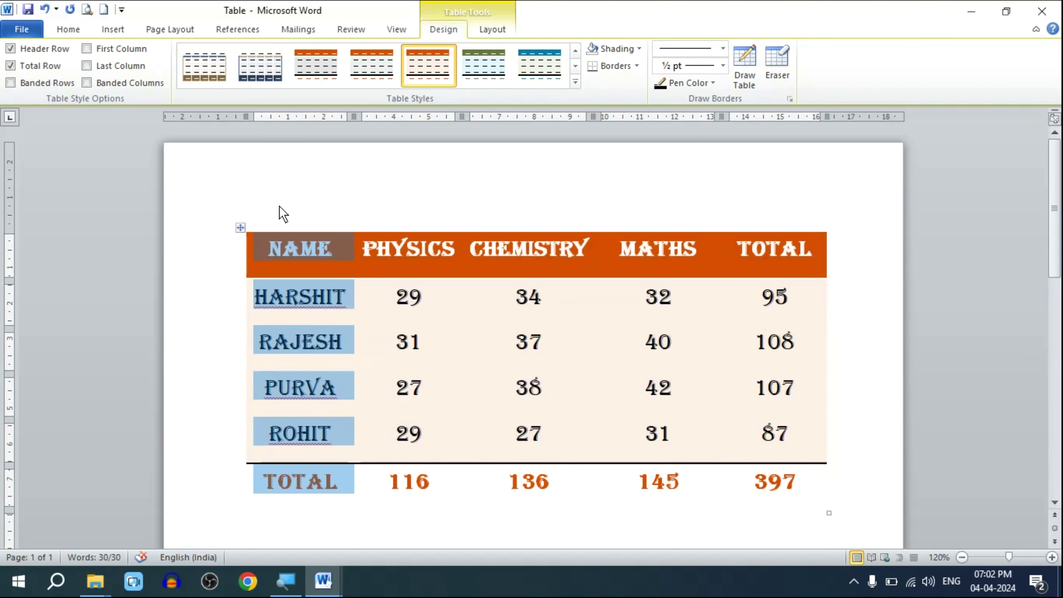
{"action": "left_click", "coordinate": [427, 305]}
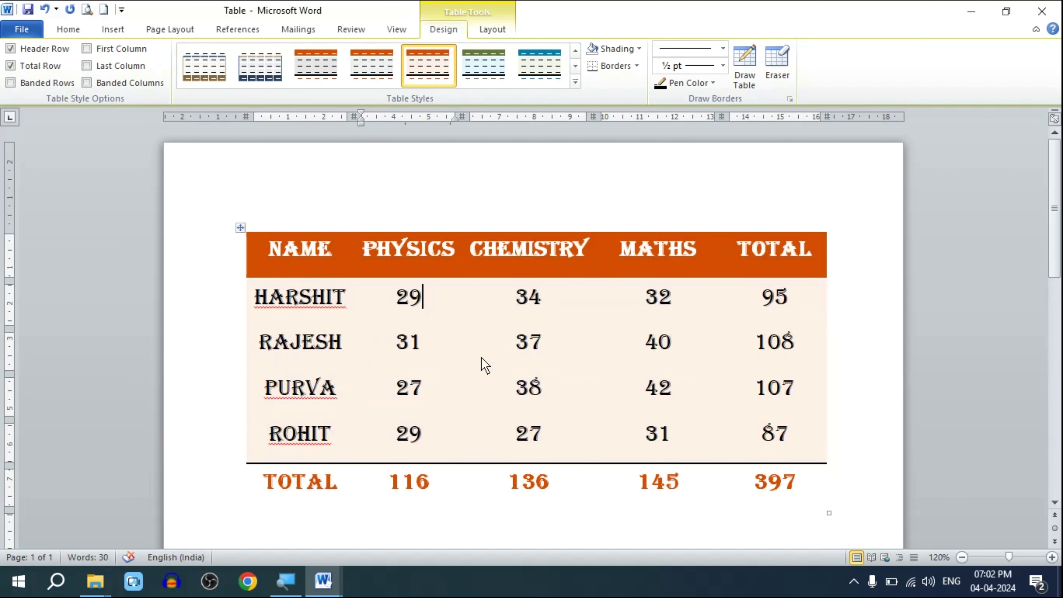
Select the whole RAJESH row and give it yellow shading
{"action": "left_click", "coordinate": [259, 342]}
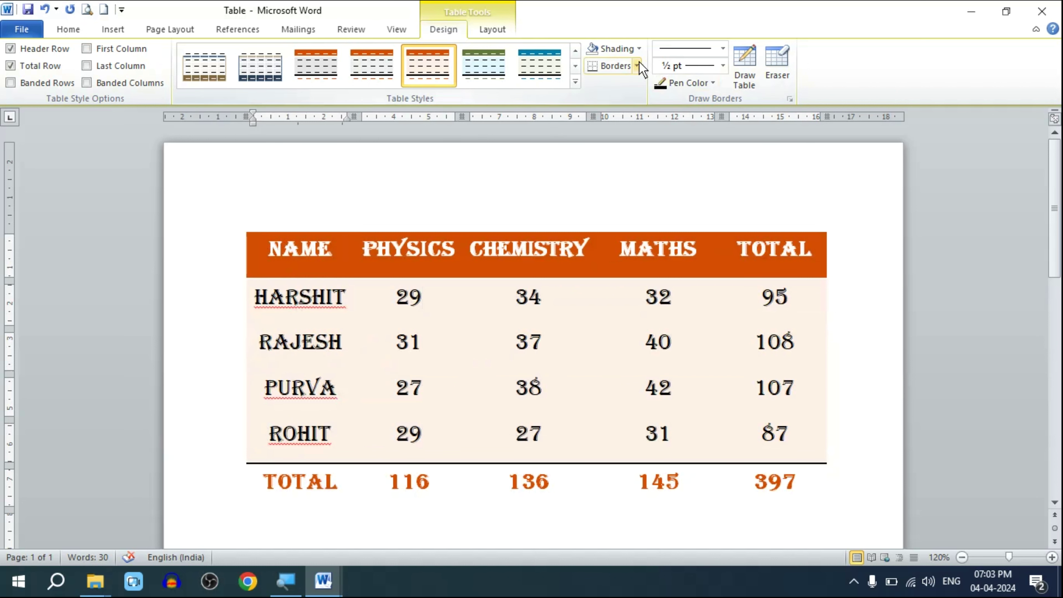
{"action": "left_click", "coordinate": [639, 49]}
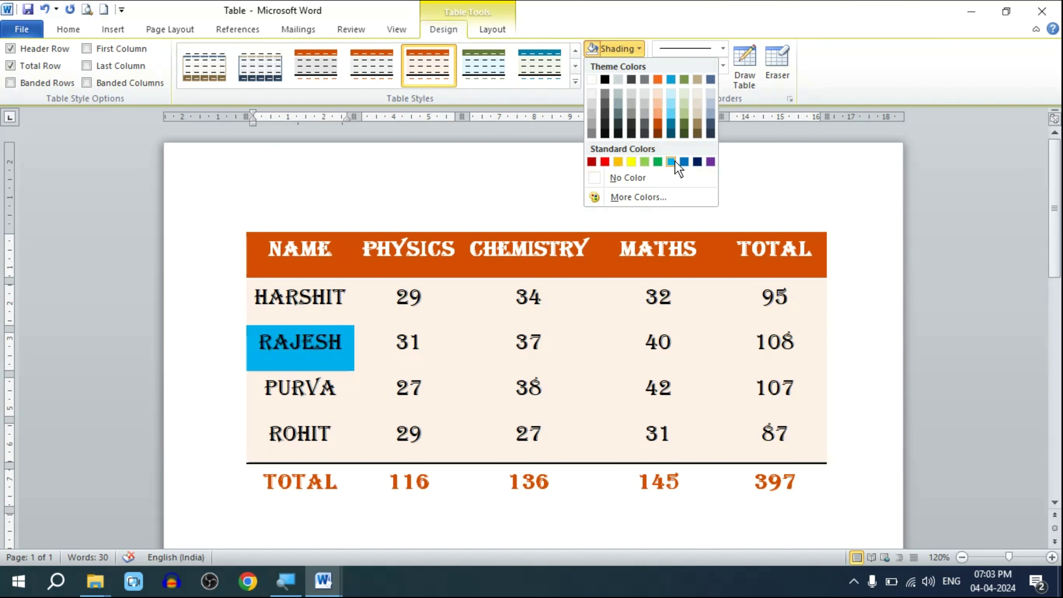
{"action": "left_click", "coordinate": [278, 387]}
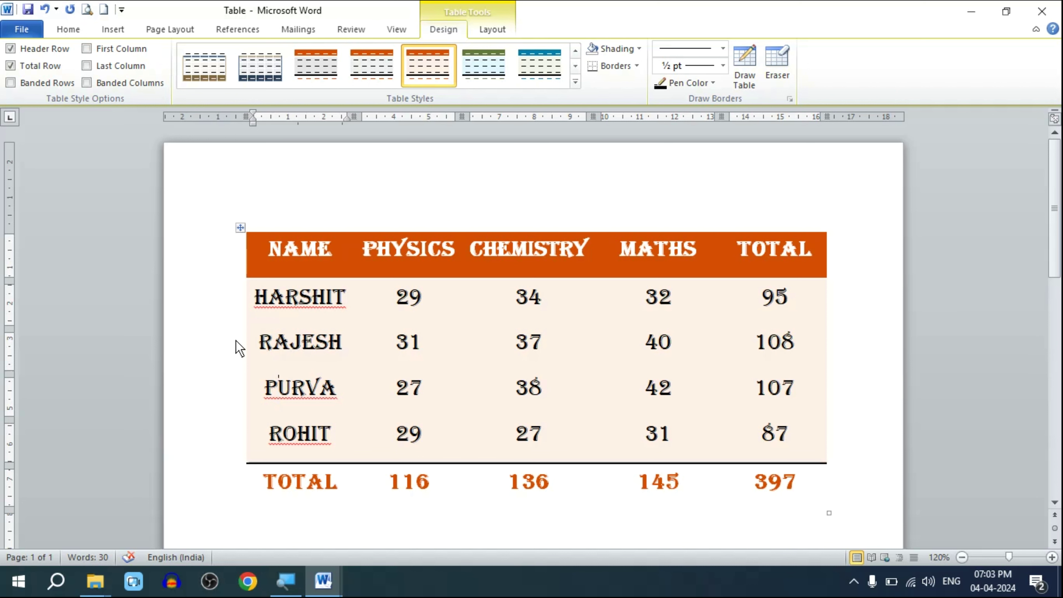
{"action": "left_click", "coordinate": [236, 341]}
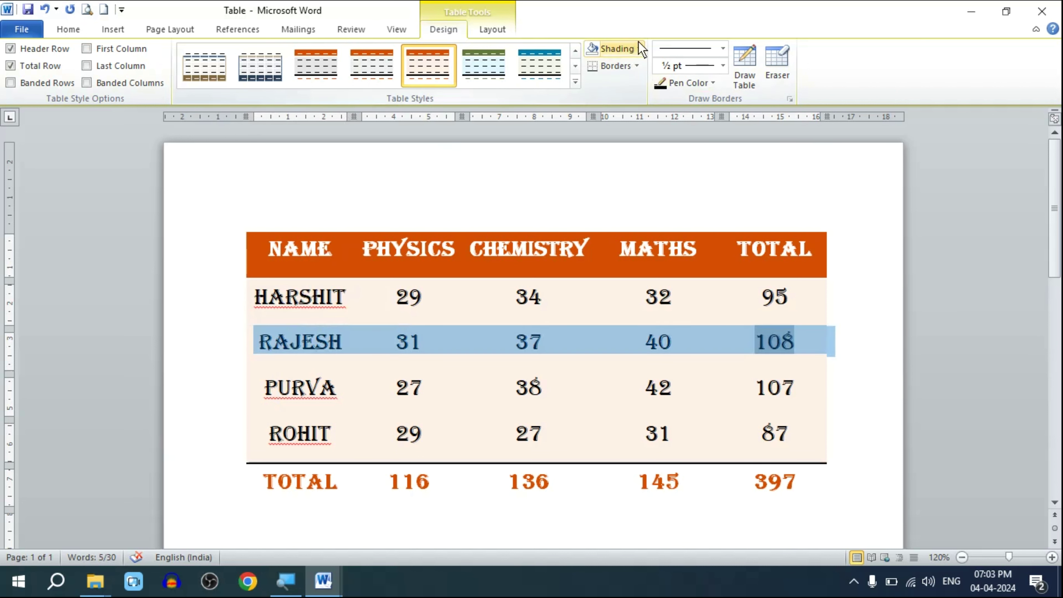
{"action": "left_click", "coordinate": [637, 48]}
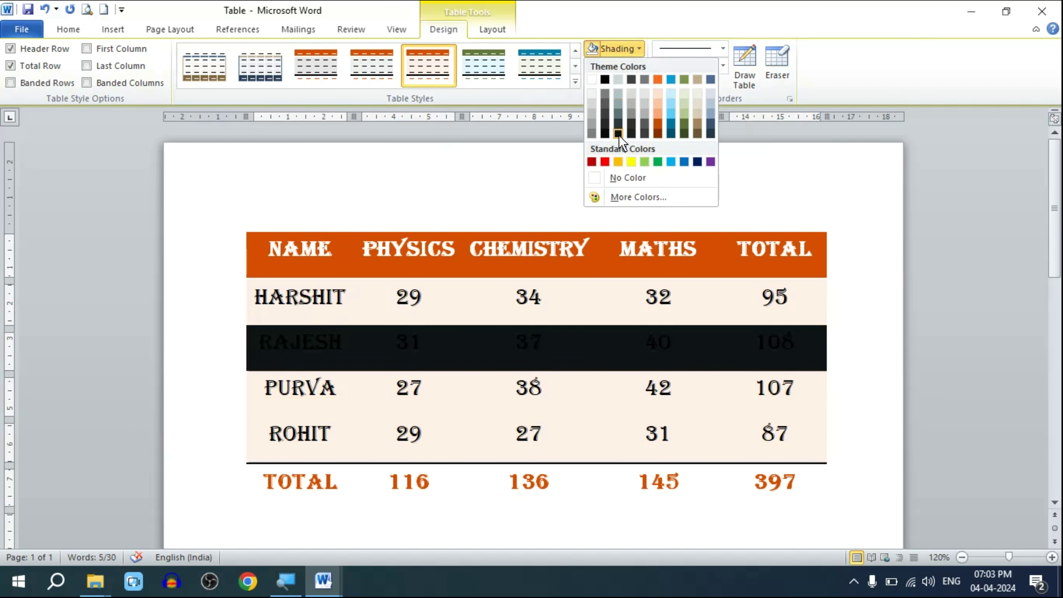
{"action": "left_click", "coordinate": [631, 161]}
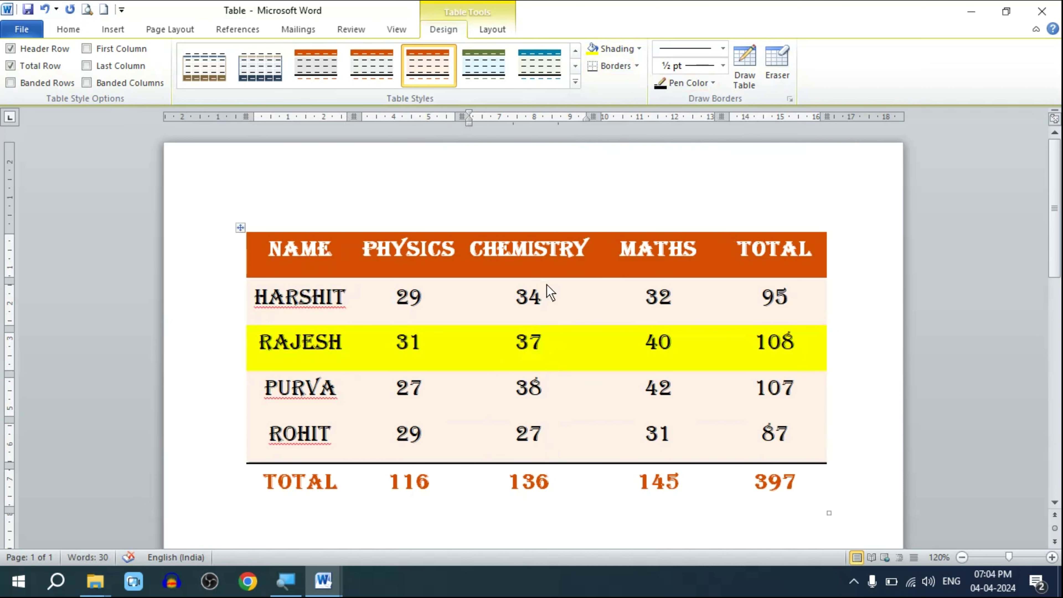
Put All Borders around every cell of the whole marks table
{"action": "left_click", "coordinate": [637, 66]}
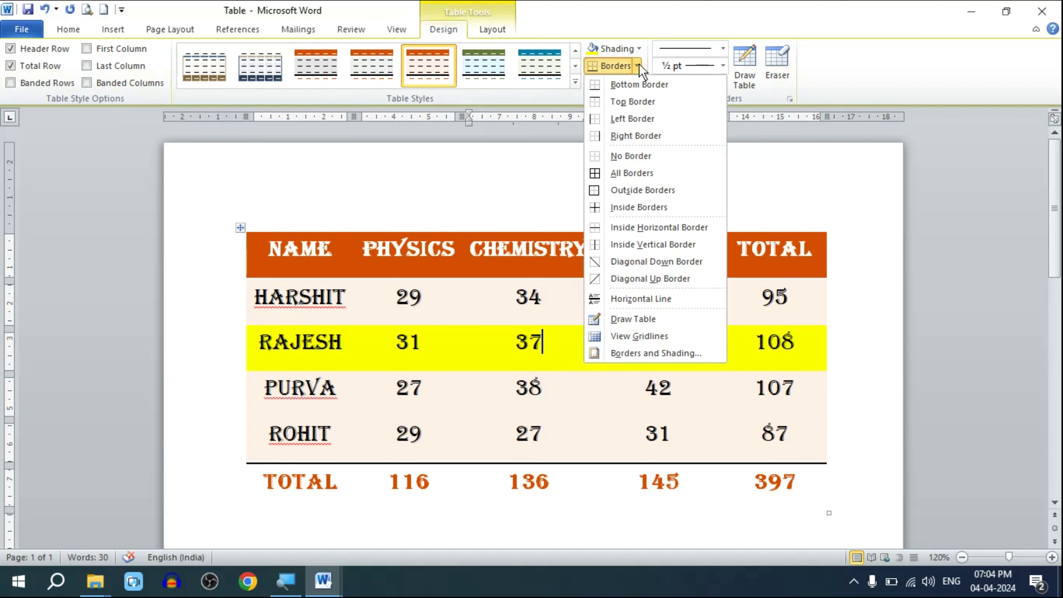
{"action": "left_click", "coordinate": [634, 173]}
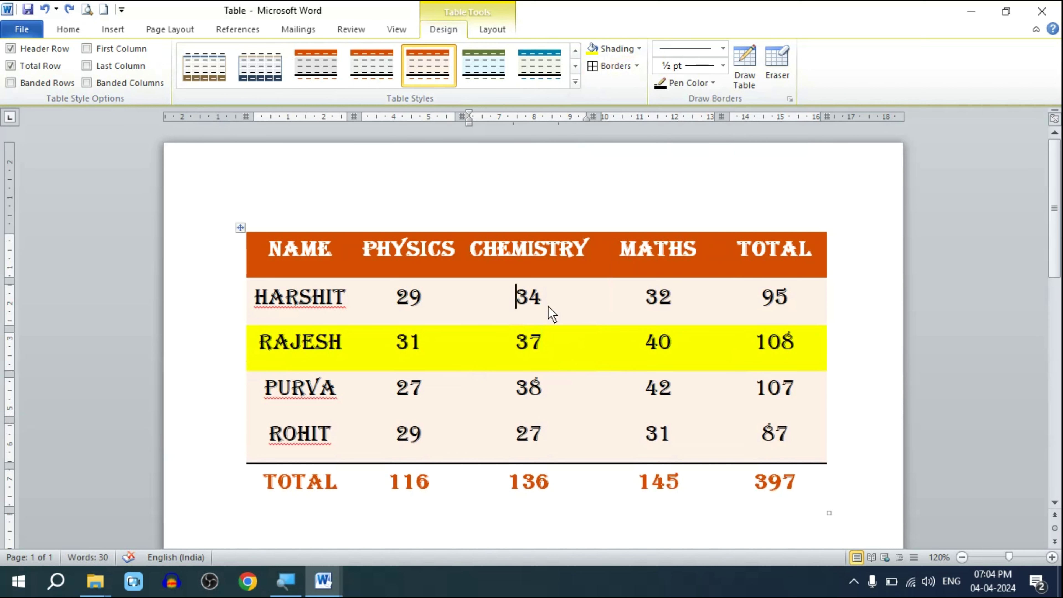
{"action": "left_click", "coordinate": [240, 228]}
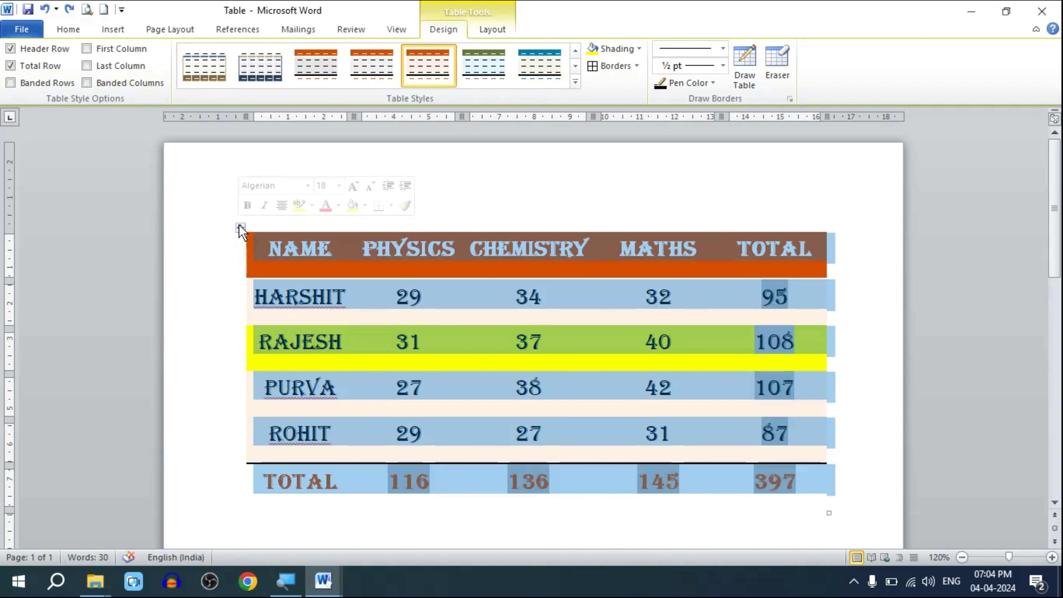
{"action": "left_click", "coordinate": [637, 64]}
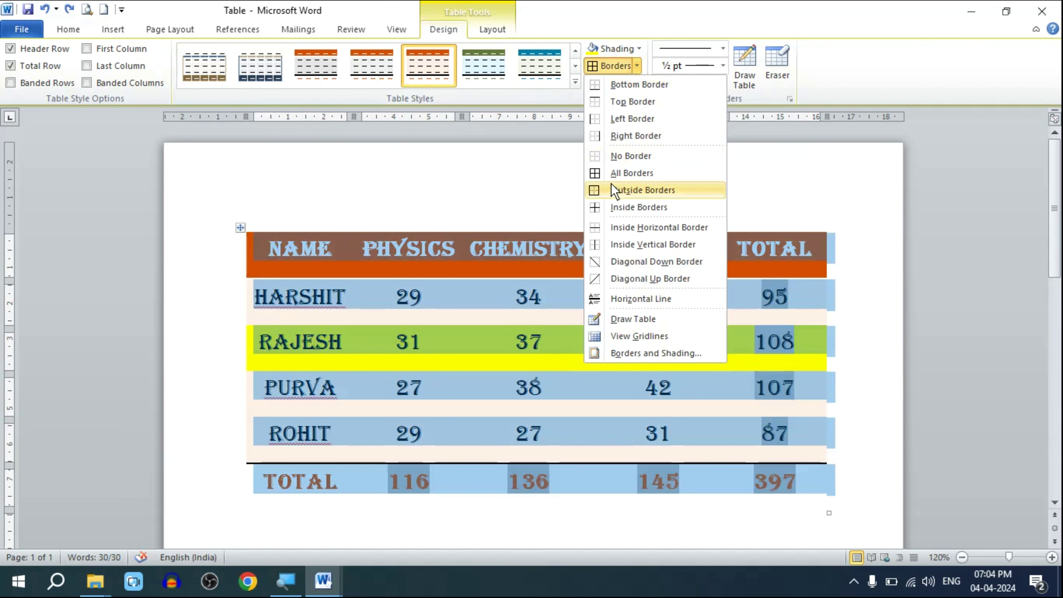
{"action": "left_click", "coordinate": [618, 172]}
{"action": "left_click", "coordinate": [577, 185]}
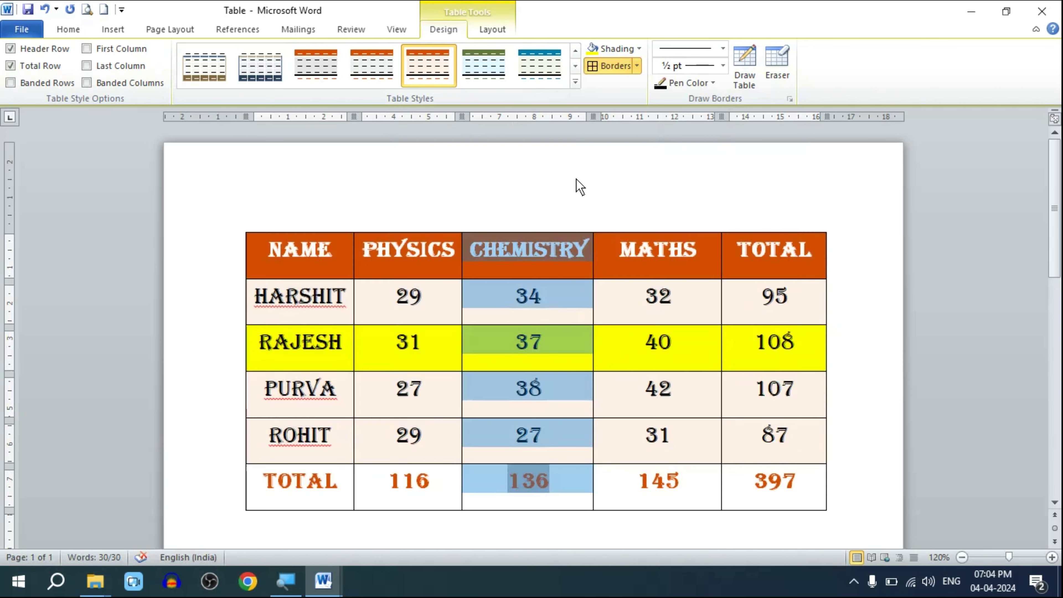
{"action": "left_click", "coordinate": [640, 480]}
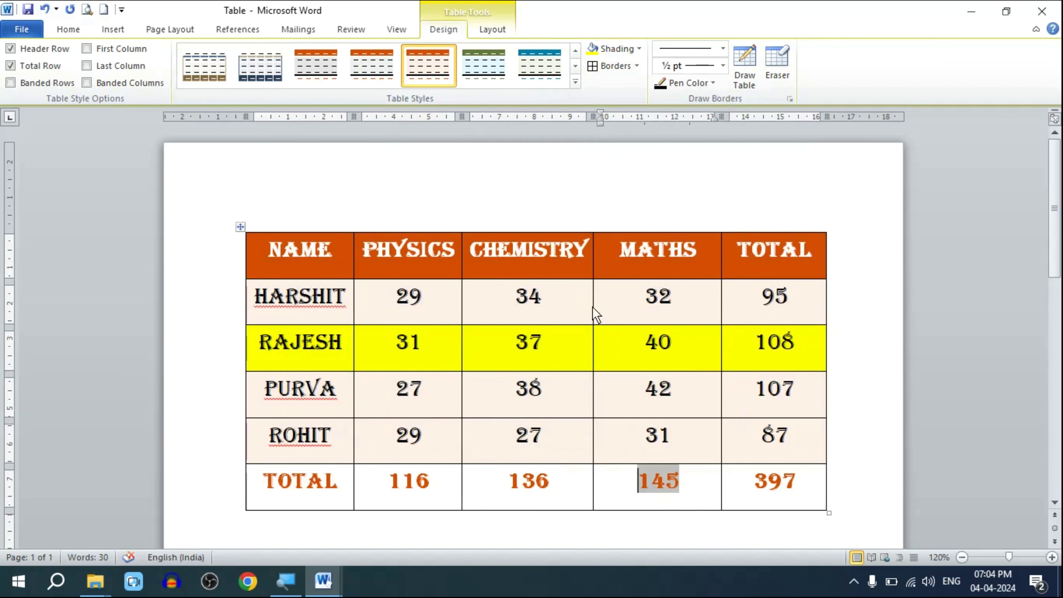
Reselect the whole table and apply No Border to strip every border
{"action": "left_click", "coordinate": [240, 227]}
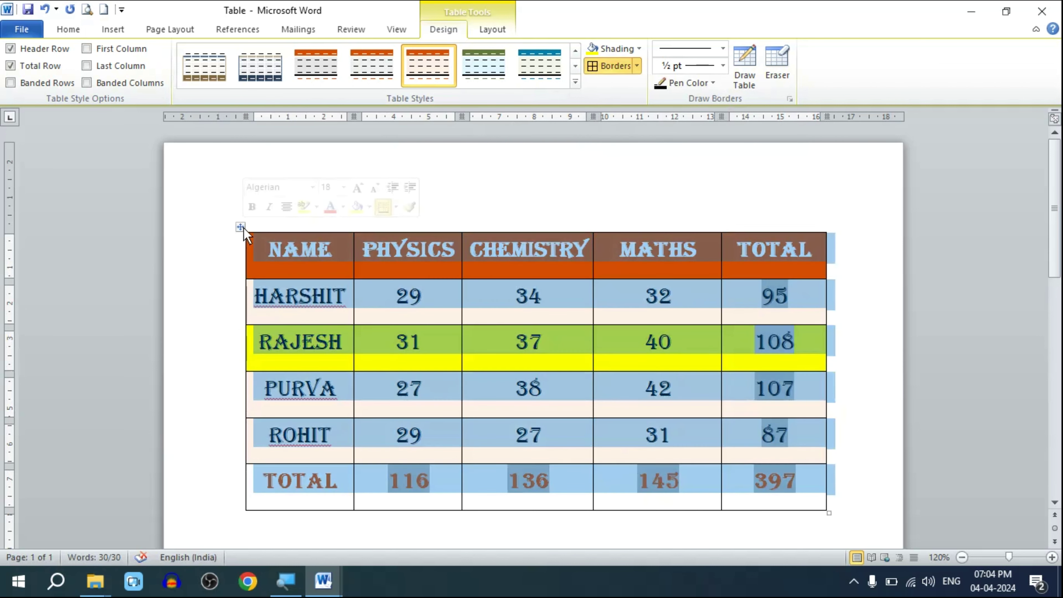
{"action": "left_click", "coordinate": [637, 66]}
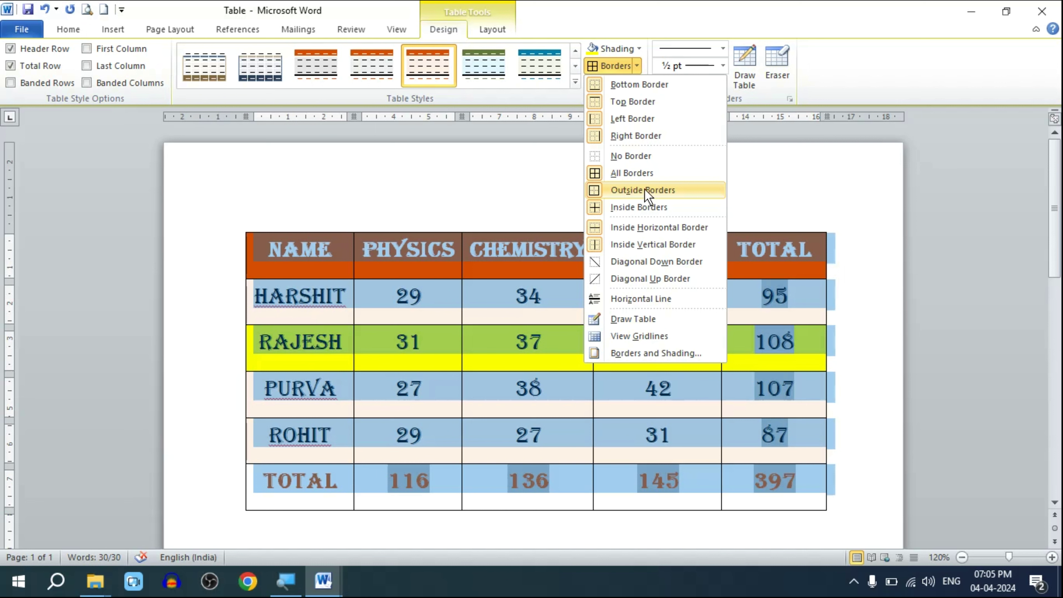
{"action": "left_click", "coordinate": [622, 159]}
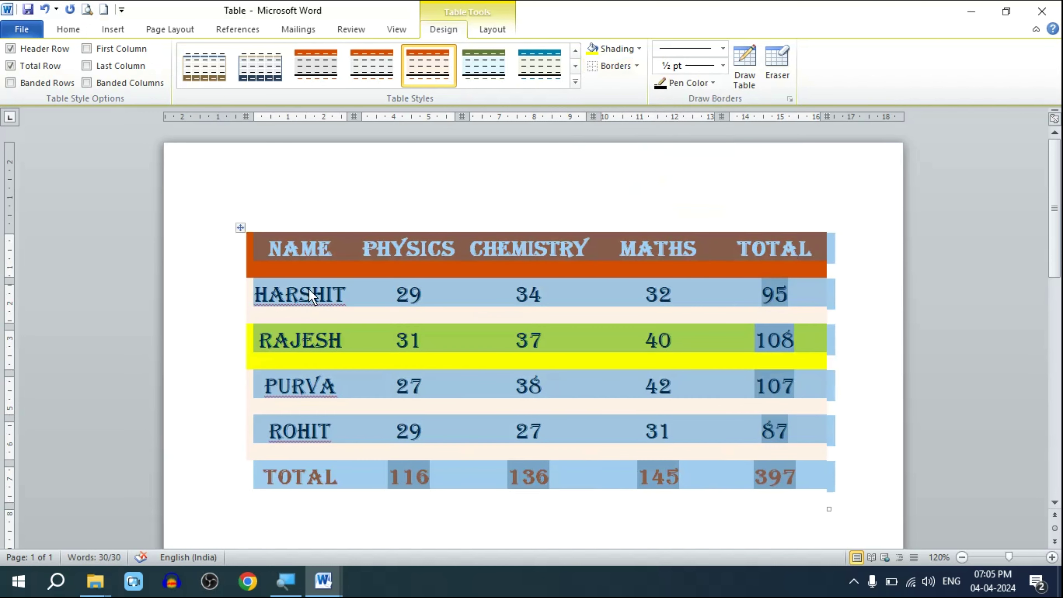
{"action": "left_click", "coordinate": [427, 519]}
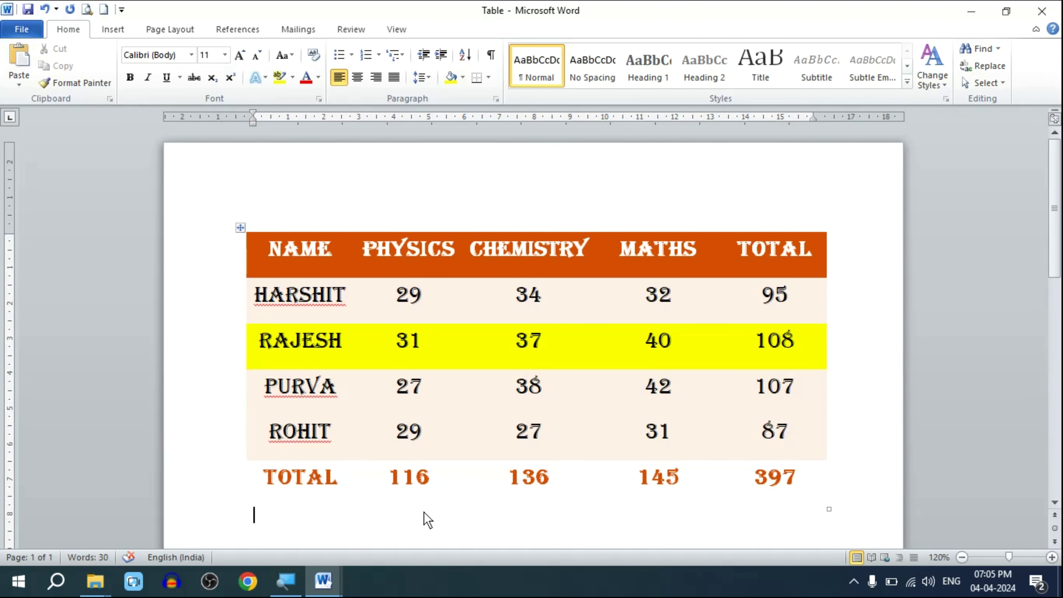
{"action": "left_click", "coordinate": [423, 431]}
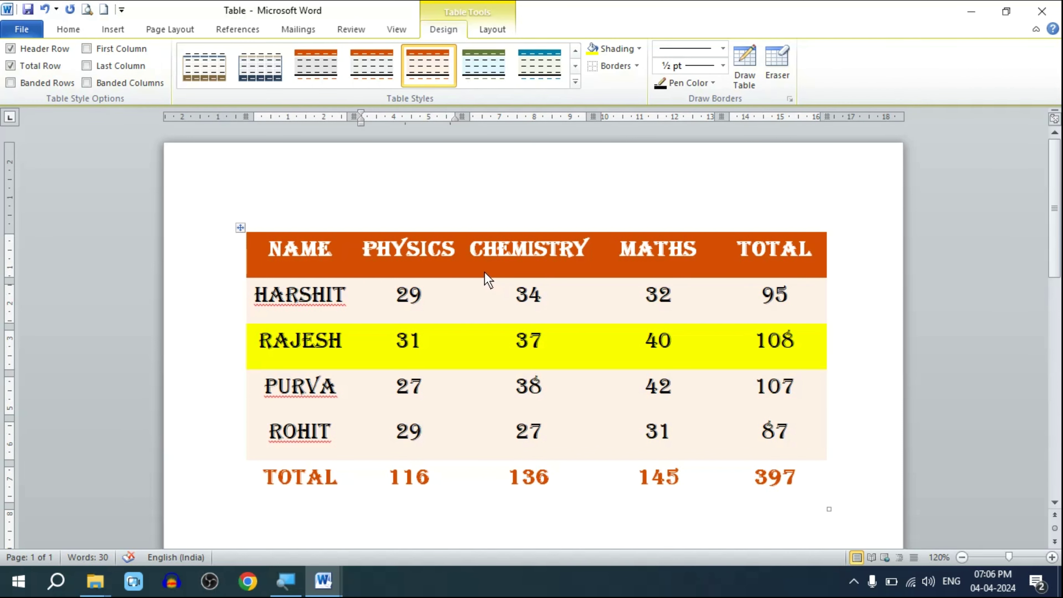